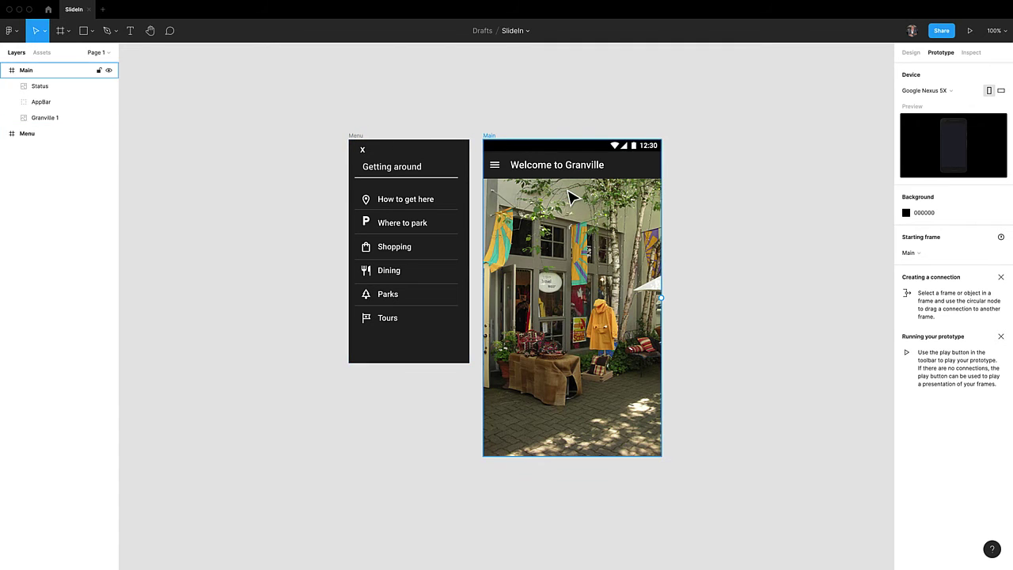
Connect the Main AppBar to the Menu frame as an On tap interaction (Move in, Ease out, 500ms).
{"action": "left_click", "coordinate": [503, 170]}
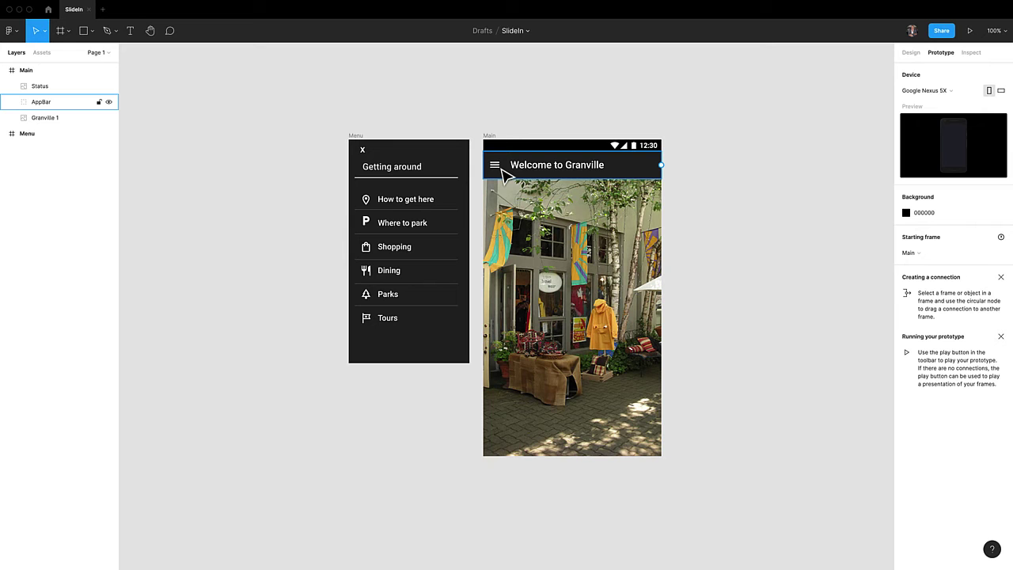
{"action": "left_click", "coordinate": [474, 173]}
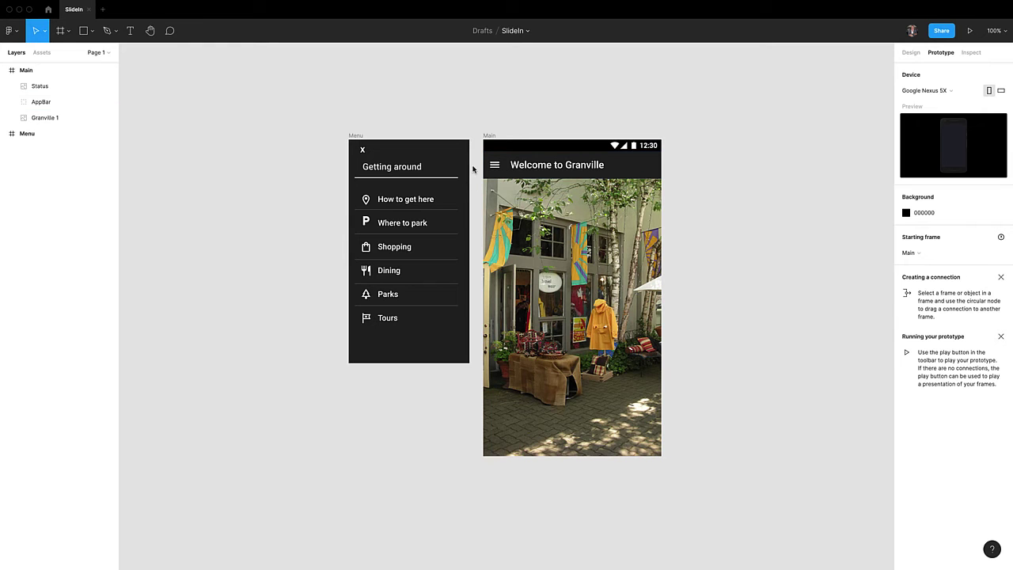
{"action": "scroll", "coordinate": [475, 119], "scroll_direction": "right", "scroll_amount": 1}
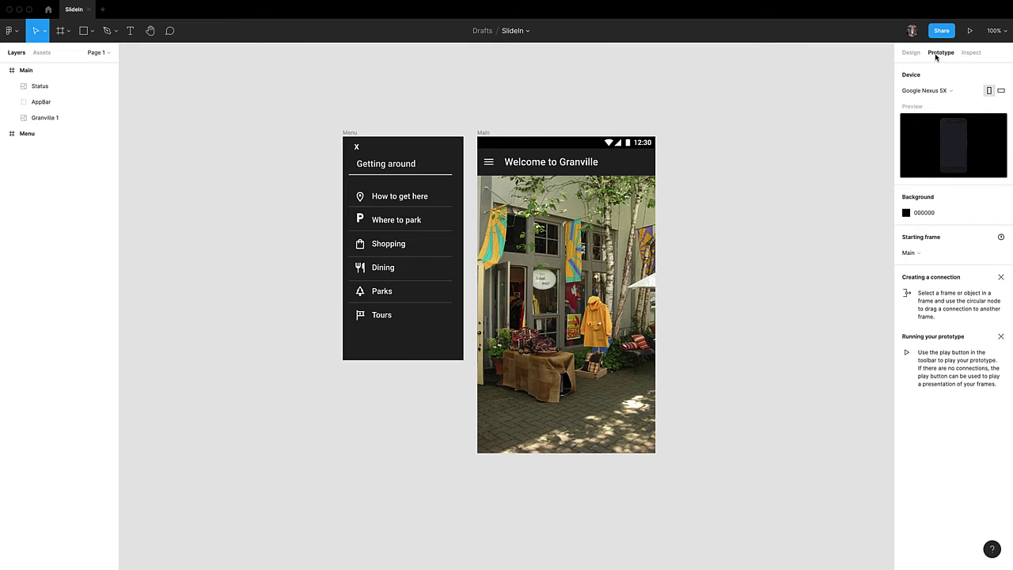
{"action": "left_click", "coordinate": [515, 170]}
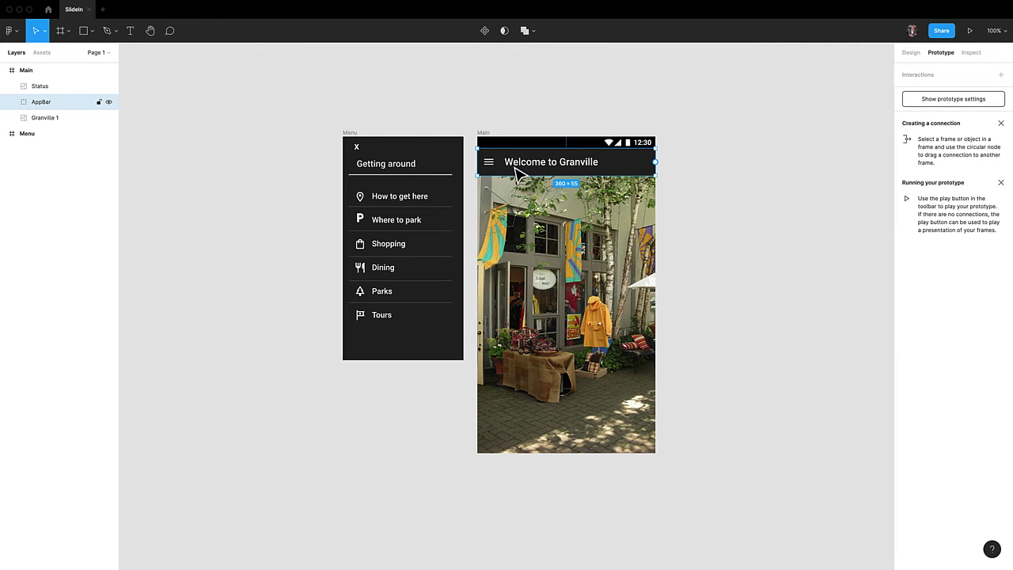
{"action": "left_click_drag", "start_coordinate": [655, 162], "coordinate": [425, 162]}
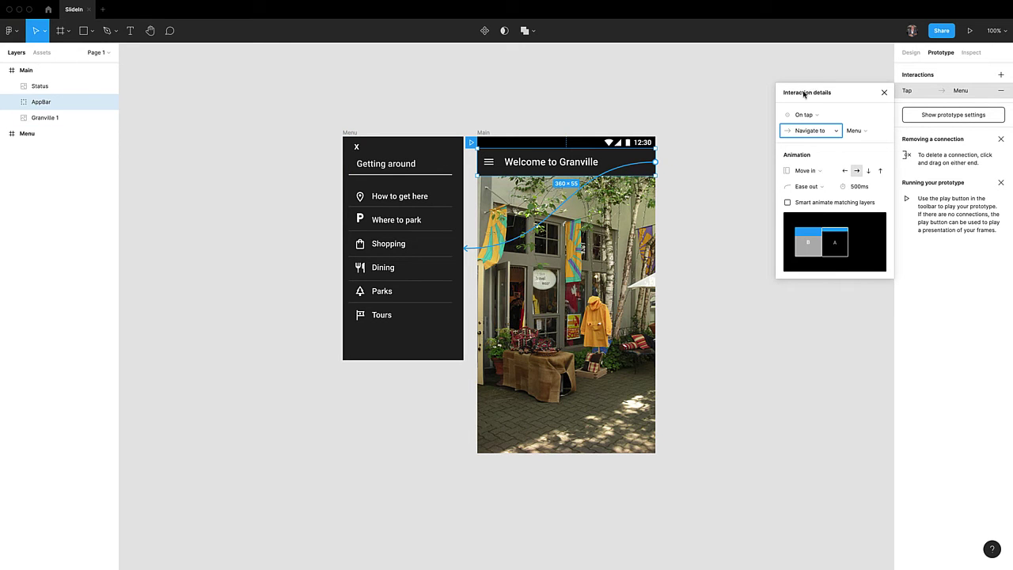
Change the tap action to Open overlay and position Menu just below the Welcome to Granville bar.
{"action": "left_click", "coordinate": [809, 133]}
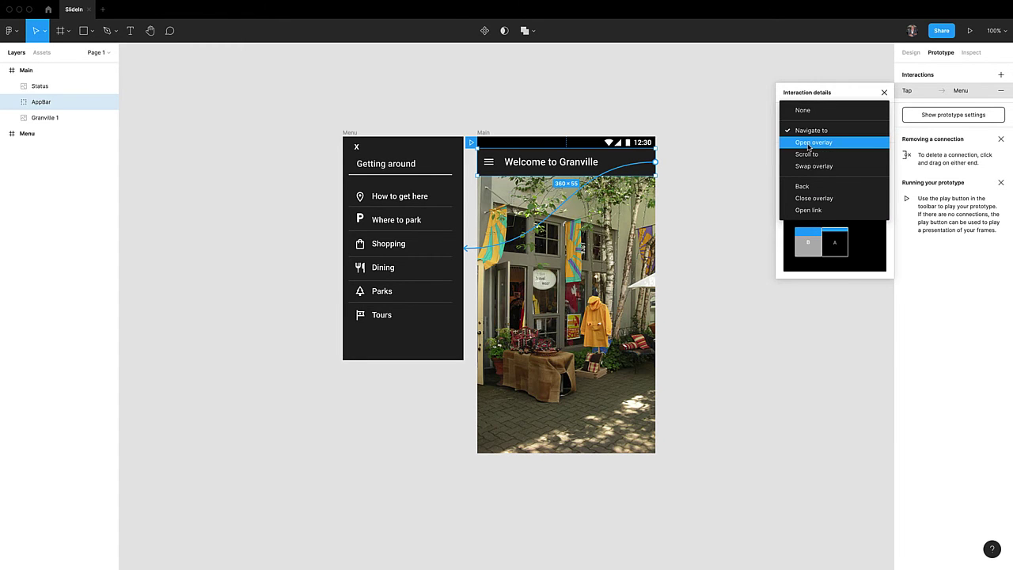
{"action": "left_click", "coordinate": [808, 143]}
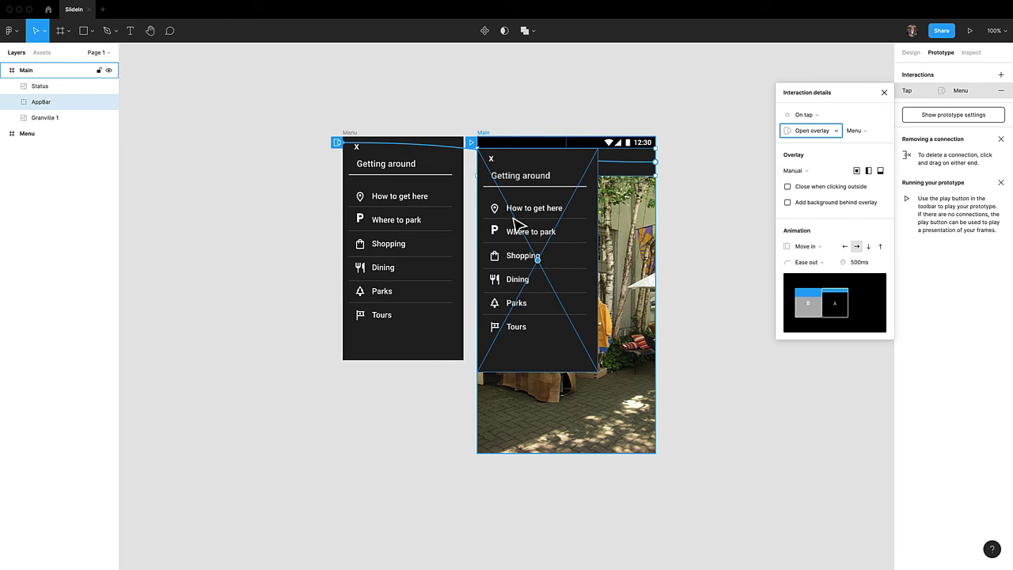
{"action": "key", "text": "alt"}
{"action": "left_click_drag", "start_coordinate": [530, 218], "coordinate": [567, 252]}
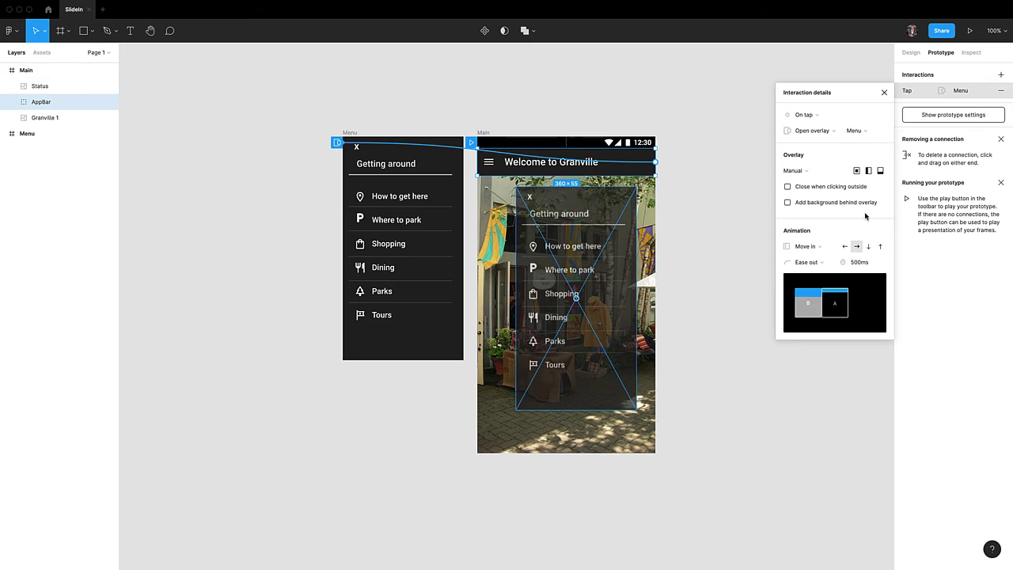
Add a 000000 background at 70% behind the Menu overlay, keeping the Move in animation.
{"action": "left_click", "coordinate": [788, 202]}
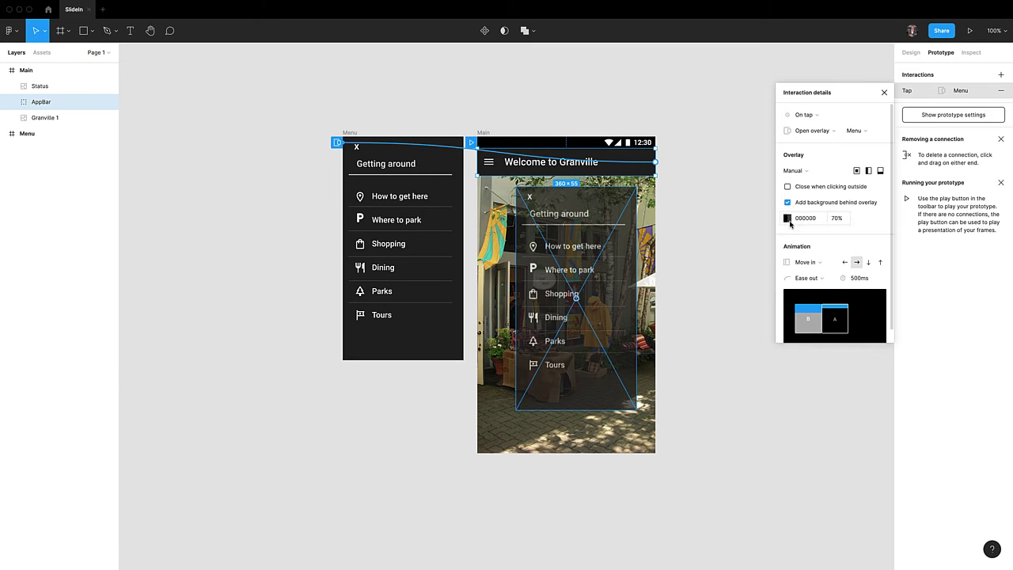
{"action": "left_click", "coordinate": [787, 218]}
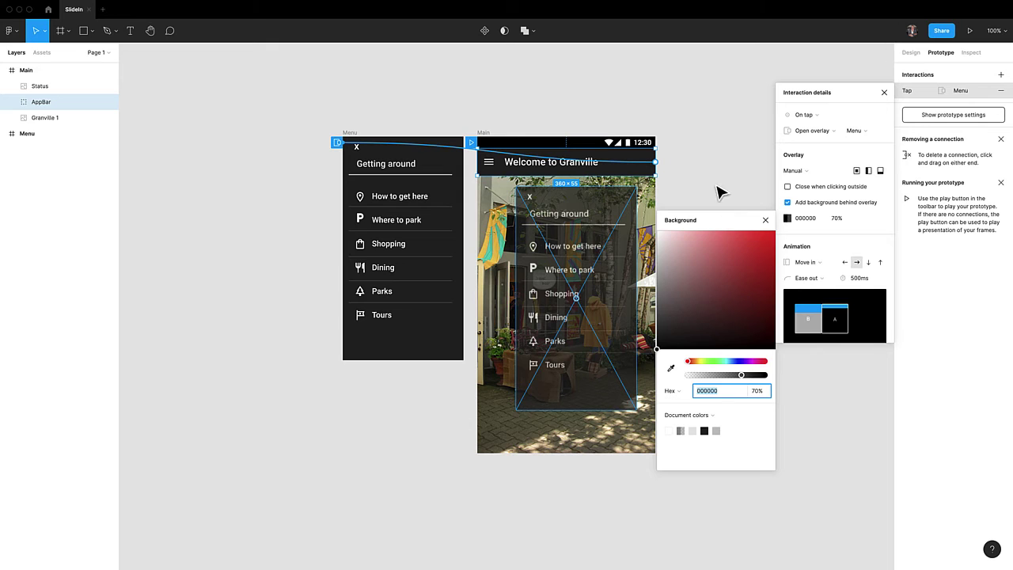
{"action": "left_click", "coordinate": [764, 220]}
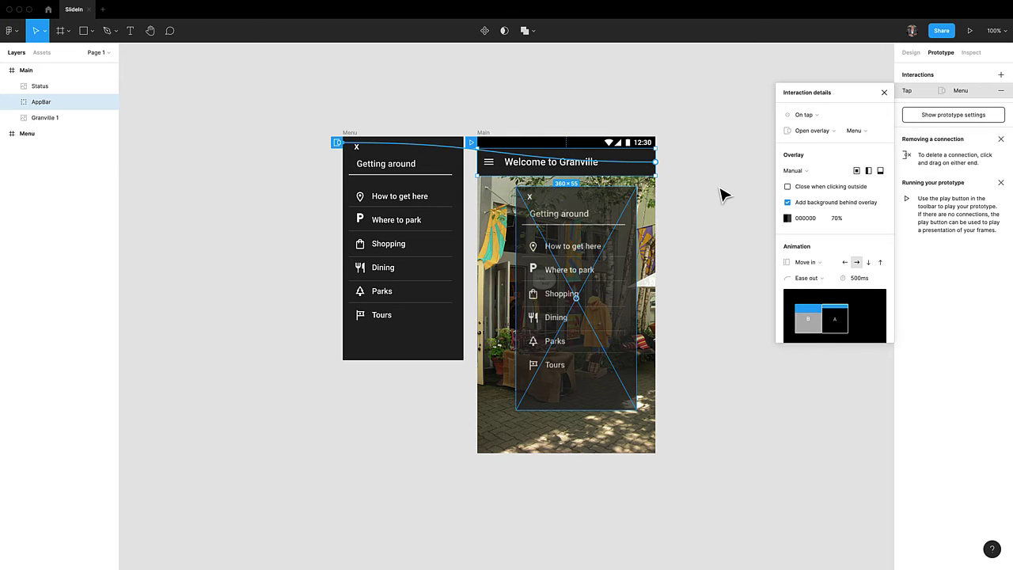
{"action": "left_click", "coordinate": [807, 264]}
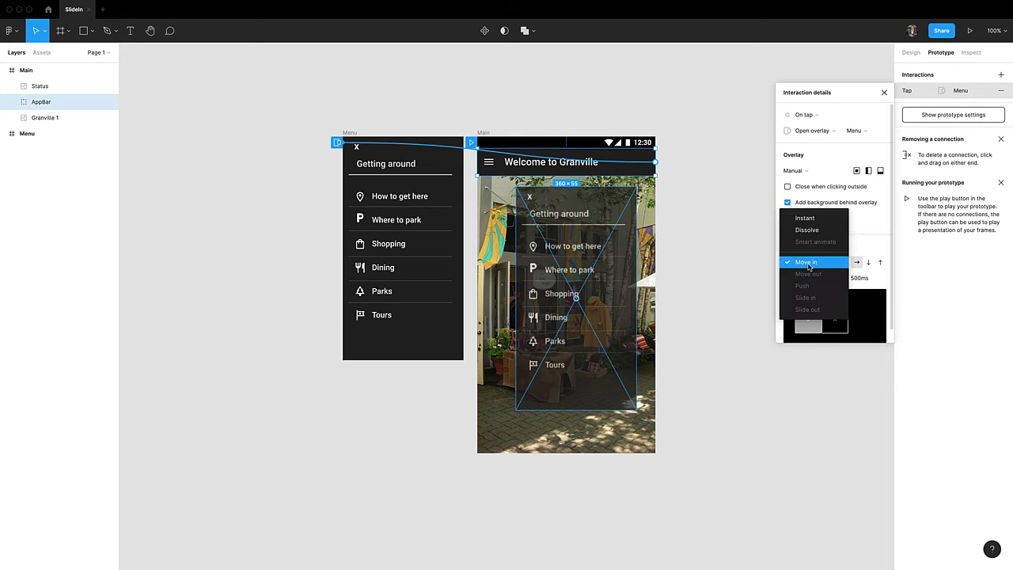
{"action": "left_click", "coordinate": [744, 230]}
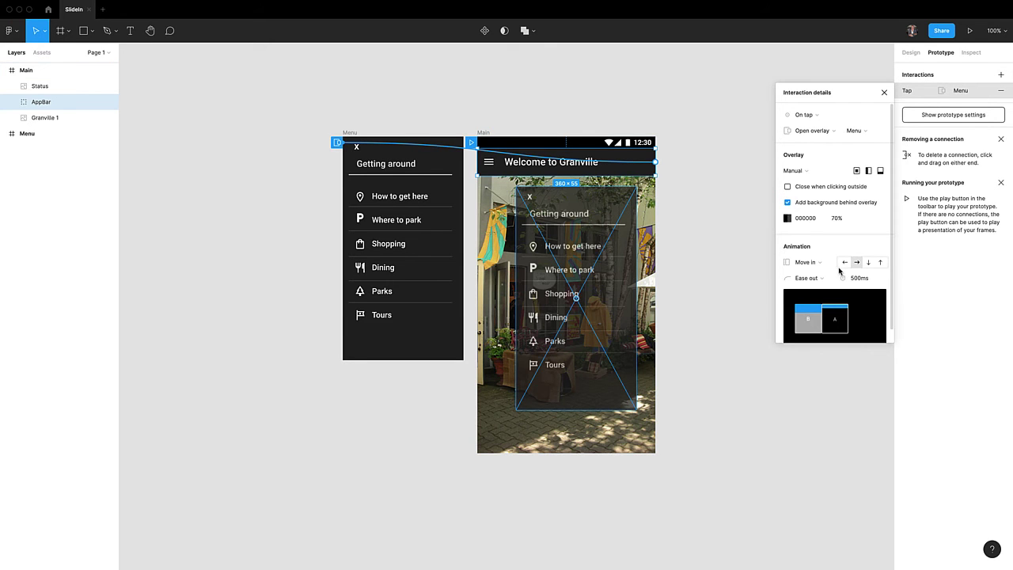
{"action": "left_click", "coordinate": [751, 73]}
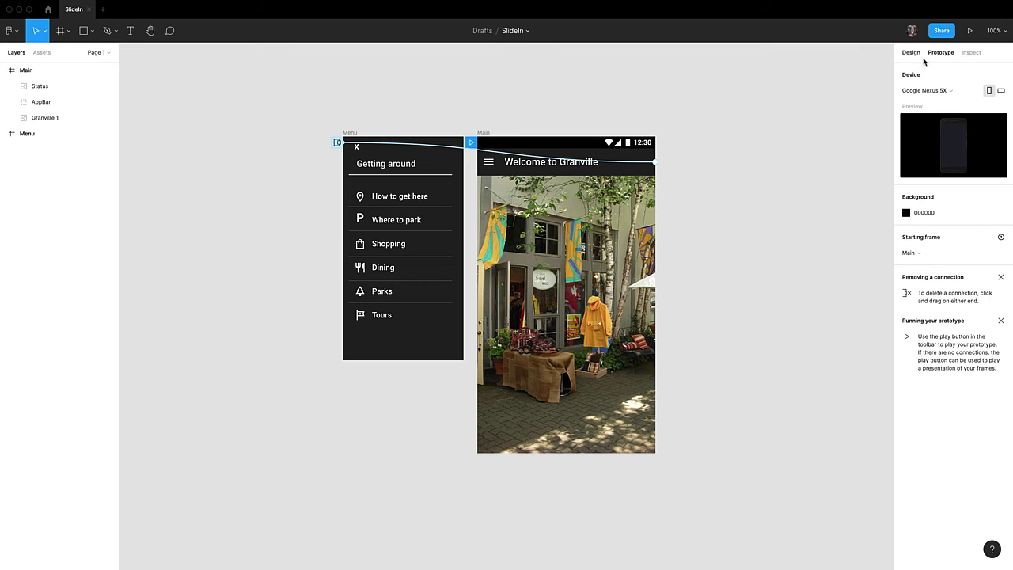
Play the prototype, tap the app bar to slide in the dimmed menu, then return to SlideIn.
{"action": "left_click", "coordinate": [969, 31]}
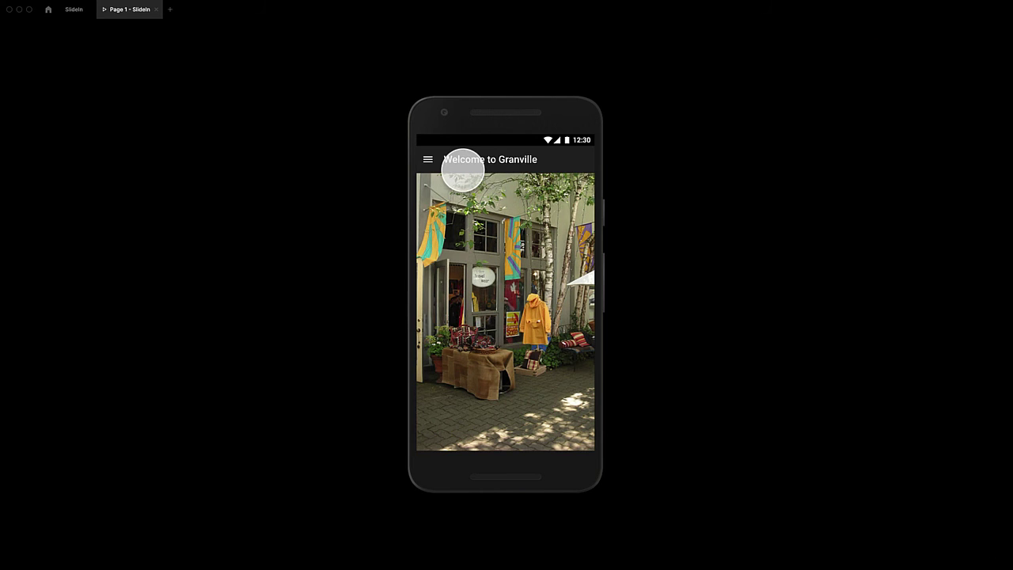
{"action": "left_click", "coordinate": [455, 162]}
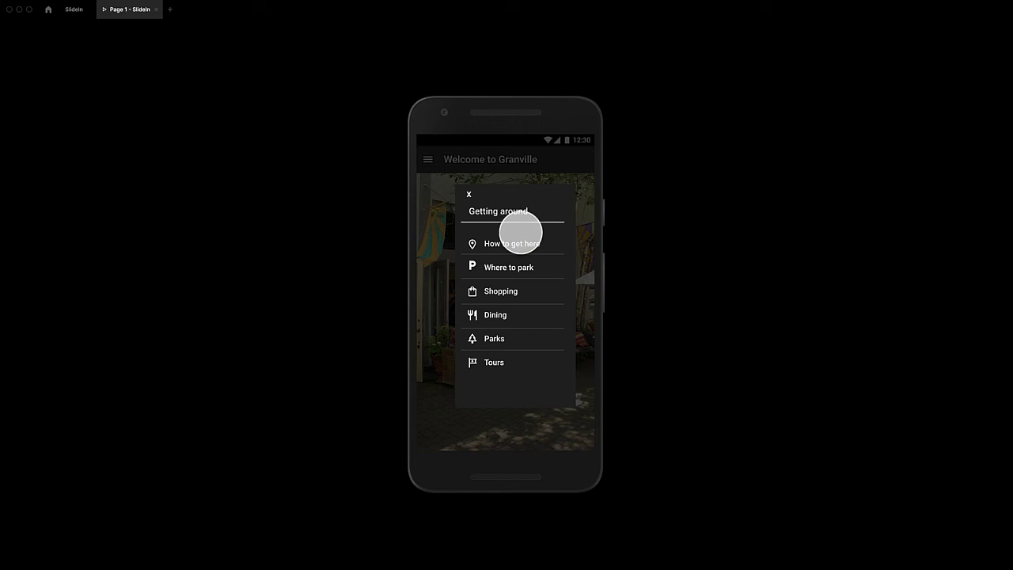
{"action": "left_click", "coordinate": [60, 11]}
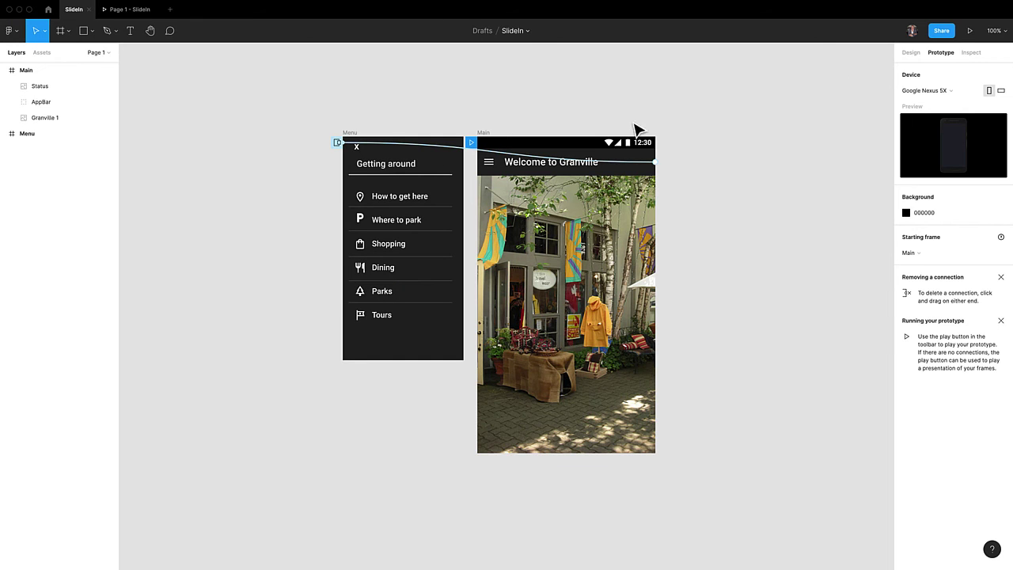
Place the Menu overlay manually at Main's top-left and enable Close when clicking outside.
{"action": "left_click", "coordinate": [480, 147]}
{"action": "left_click", "coordinate": [640, 164]}
{"action": "left_click_drag", "start_coordinate": [581, 278], "coordinate": [543, 228]}
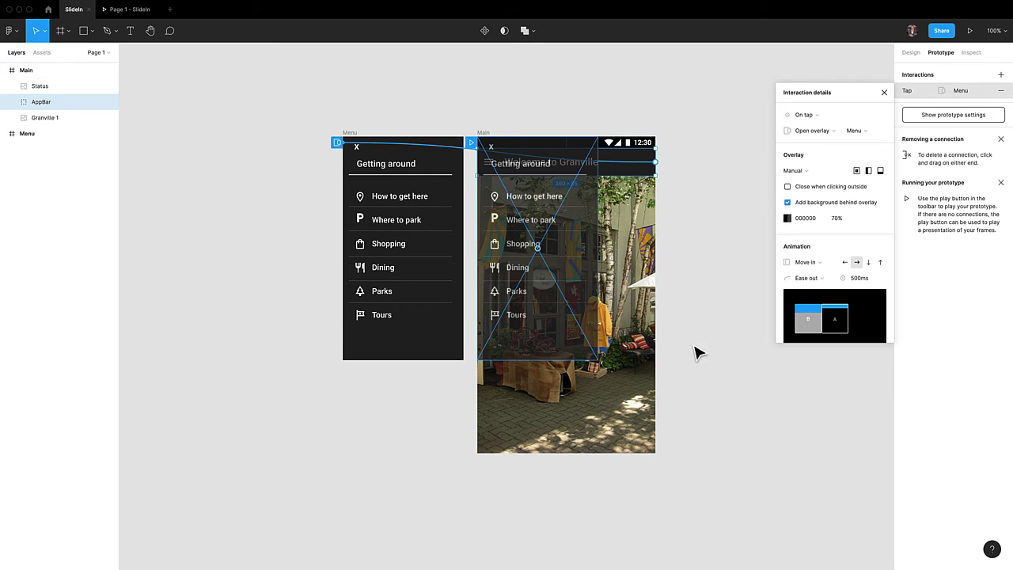
{"action": "left_click", "coordinate": [801, 189]}
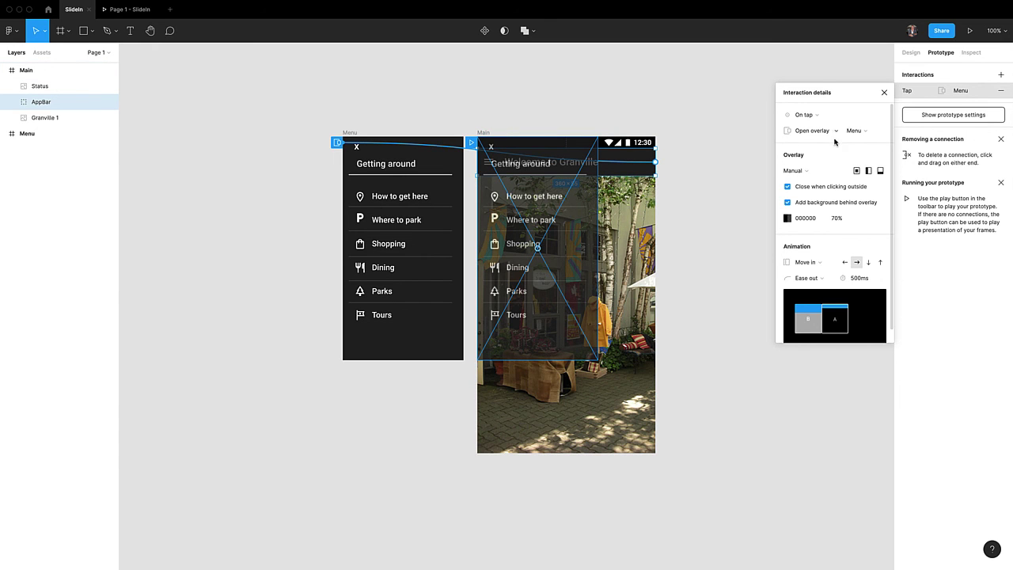
Preview the prototype, opening and dismissing the Getting around menu several times, then return to SlideIn.
{"action": "left_click", "coordinate": [884, 93]}
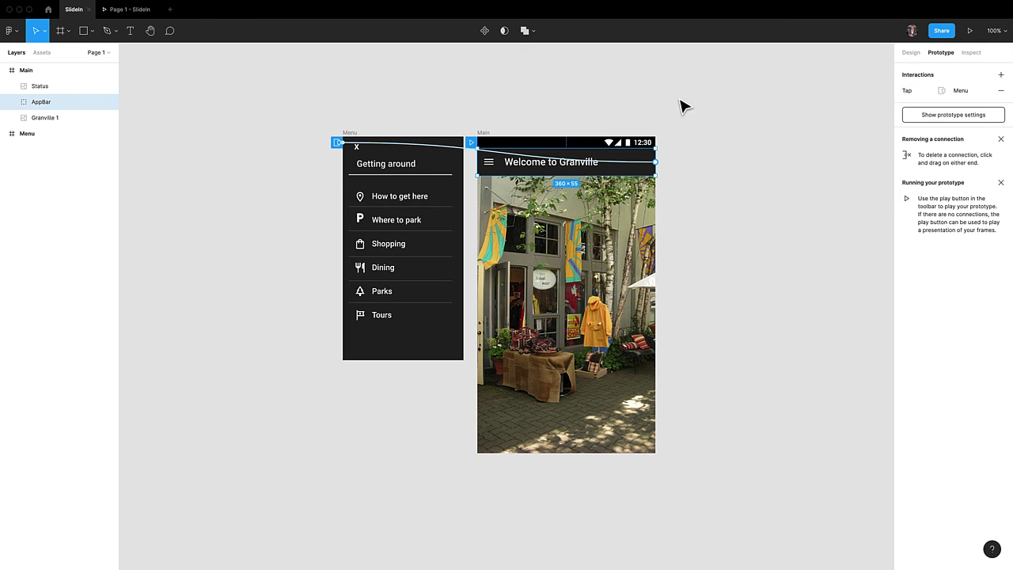
{"action": "left_click", "coordinate": [967, 33]}
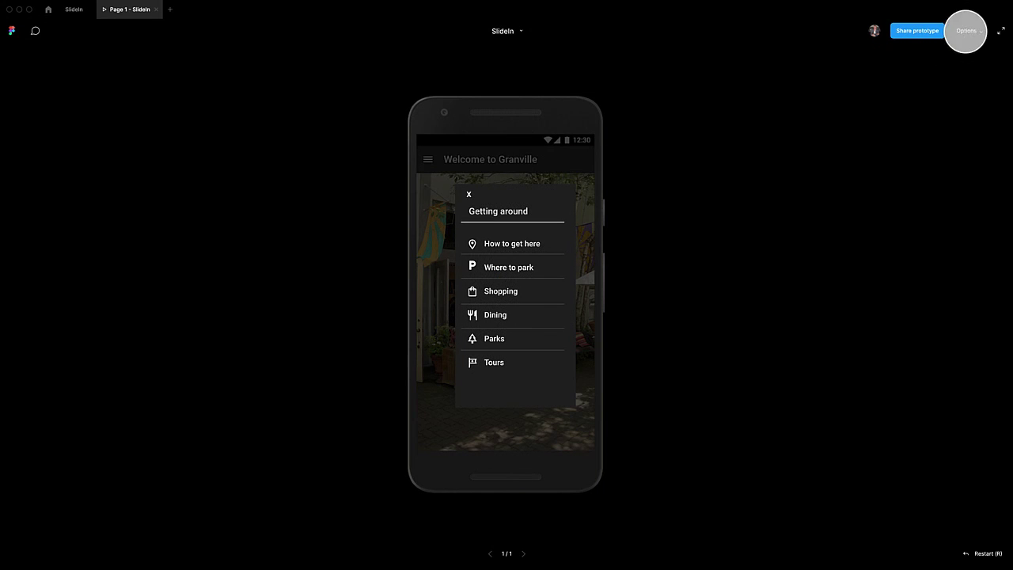
{"action": "left_click", "coordinate": [559, 426]}
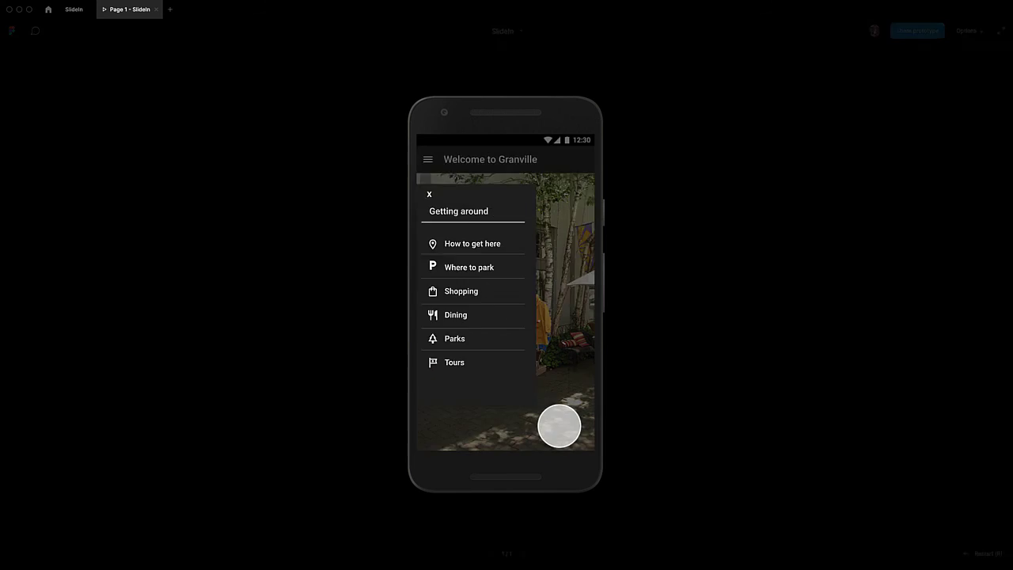
{"action": "left_click", "coordinate": [428, 159]}
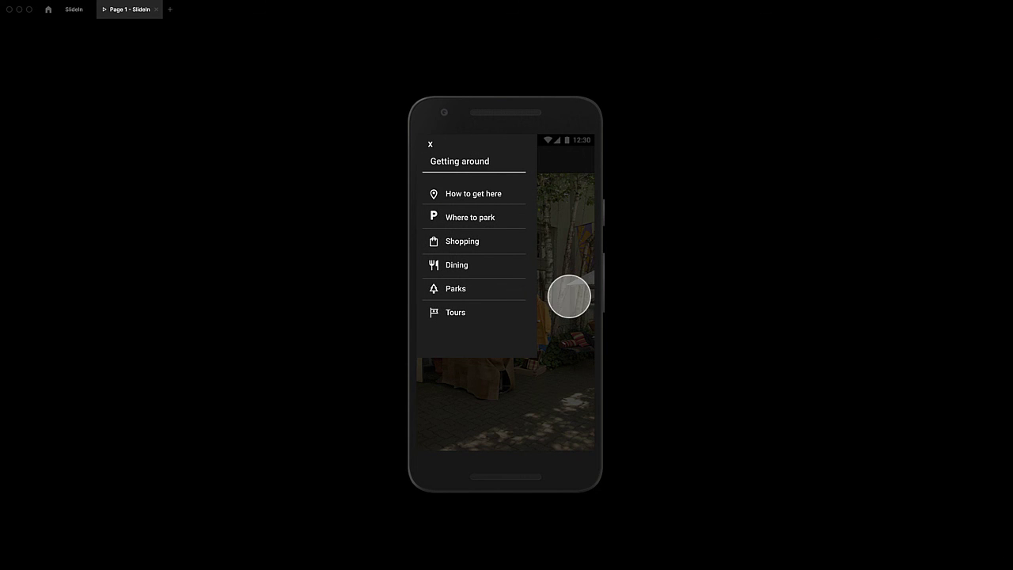
{"action": "left_click", "coordinate": [569, 293]}
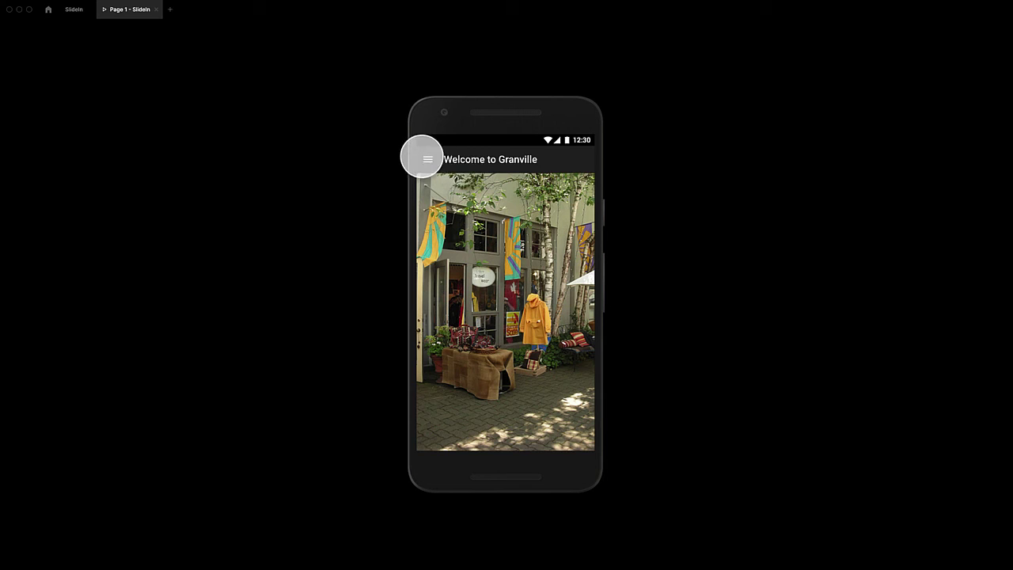
{"action": "left_click", "coordinate": [427, 159]}
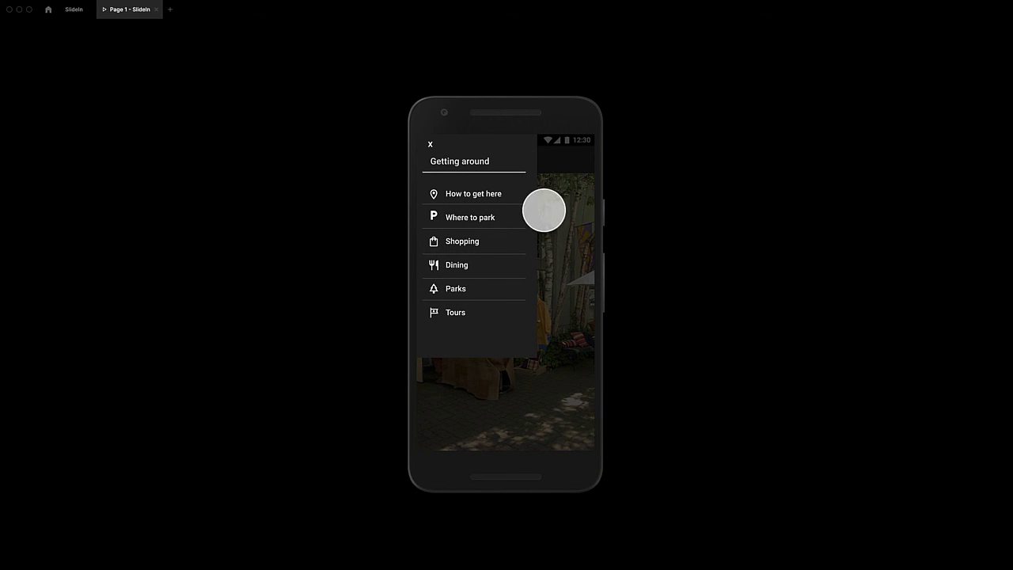
{"action": "left_click", "coordinate": [567, 209]}
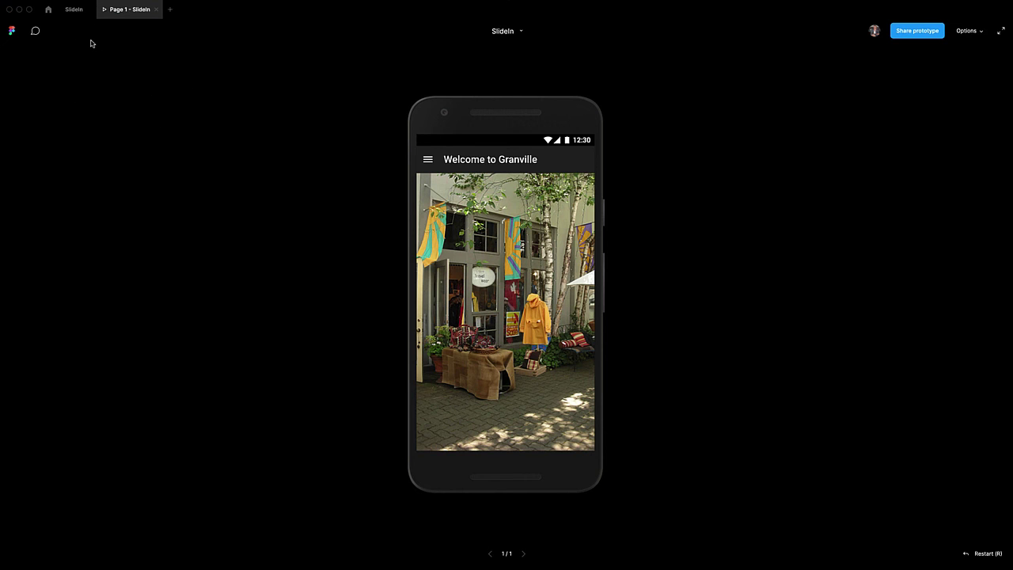
{"action": "left_click", "coordinate": [70, 14]}
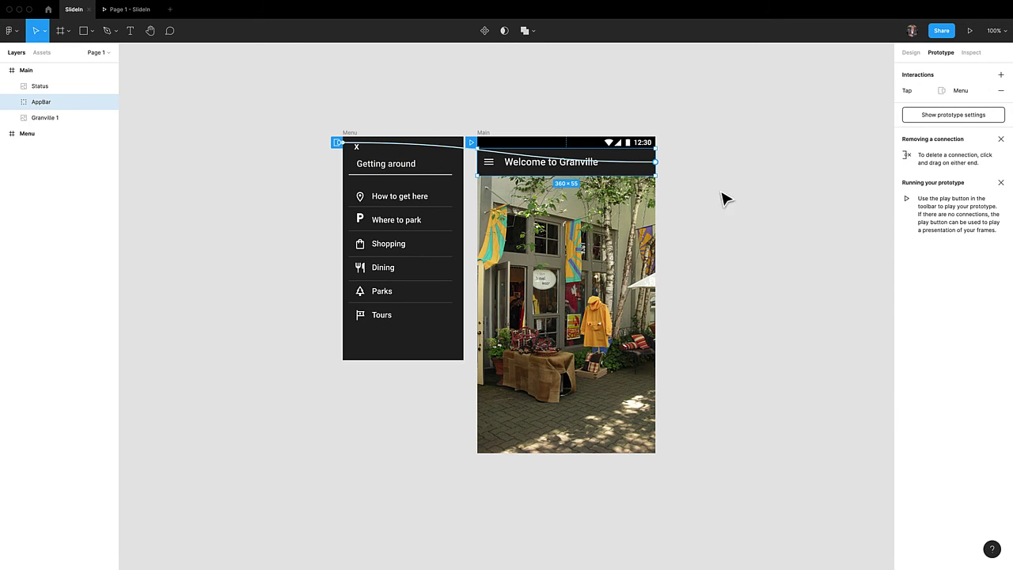
Raise the overlay's black background opacity from 70% to 80%.
{"action": "left_click", "coordinate": [644, 163]}
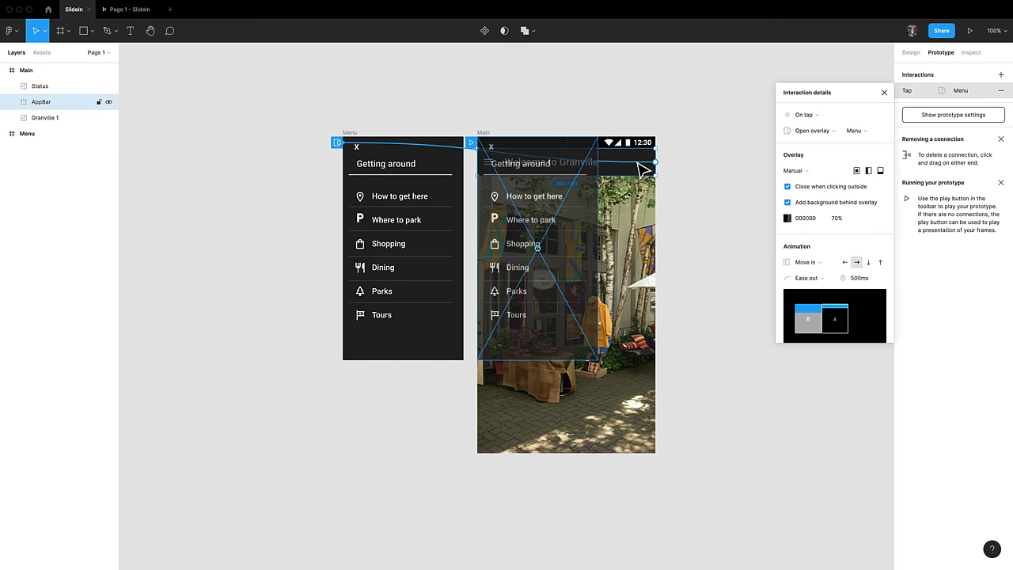
{"action": "left_click", "coordinate": [837, 219]}
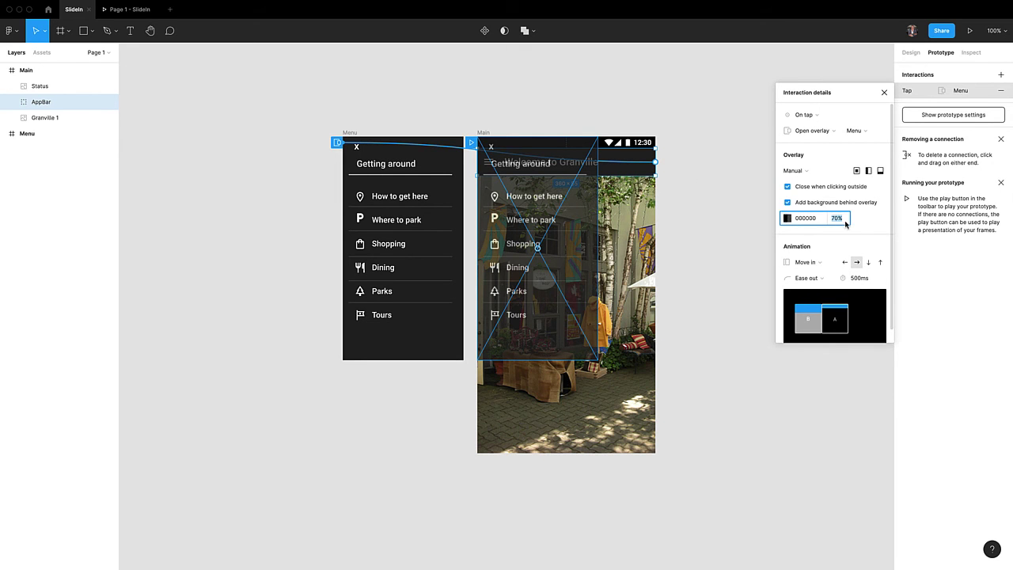
{"action": "key", "text": "Return"}
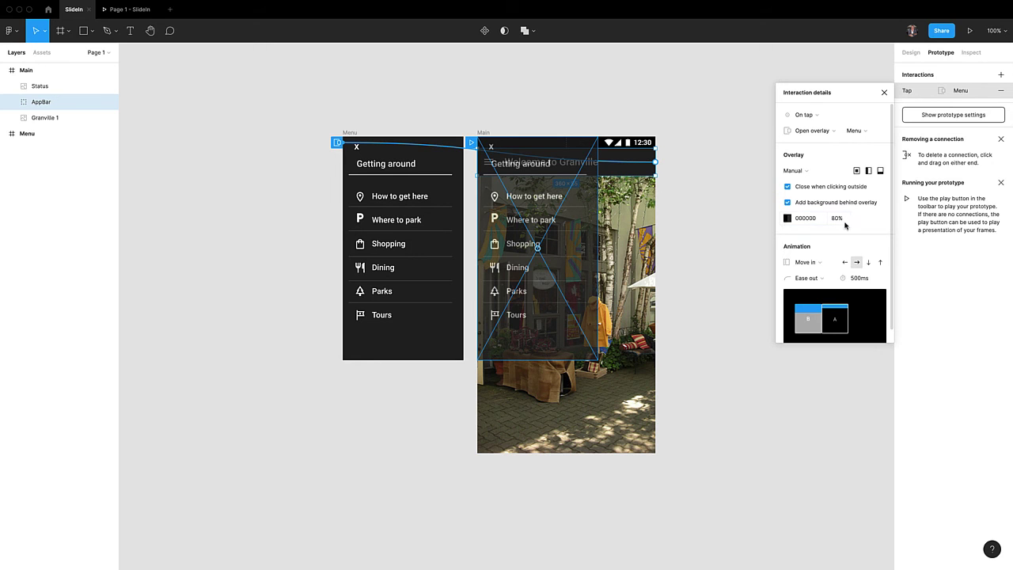
{"action": "left_click", "coordinate": [735, 248]}
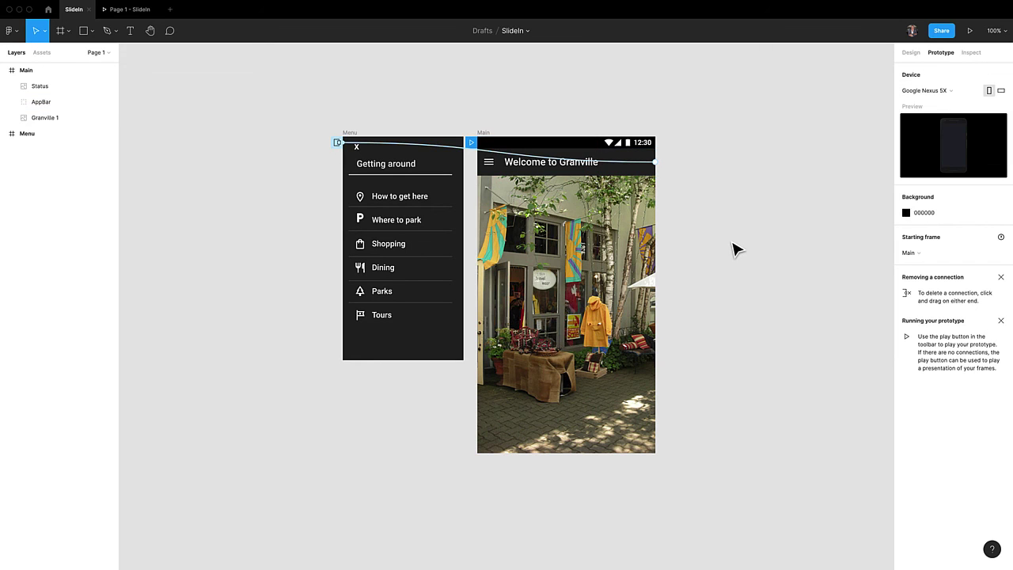
Play the prototype, then open and close the Getting around menu over the 80% dimmed background.
{"action": "left_click", "coordinate": [969, 30]}
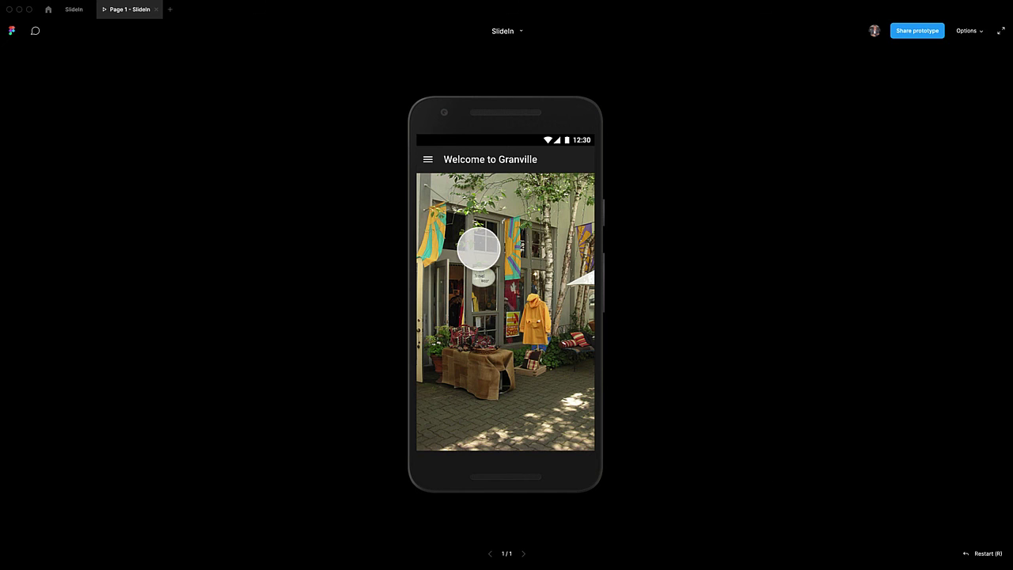
{"action": "left_click", "coordinate": [434, 160]}
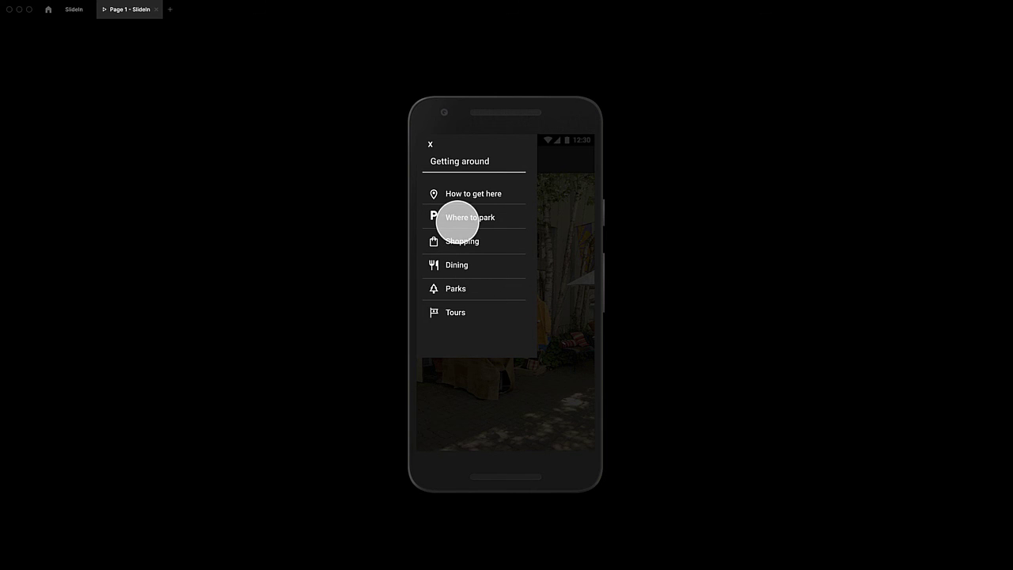
{"action": "left_click", "coordinate": [574, 252]}
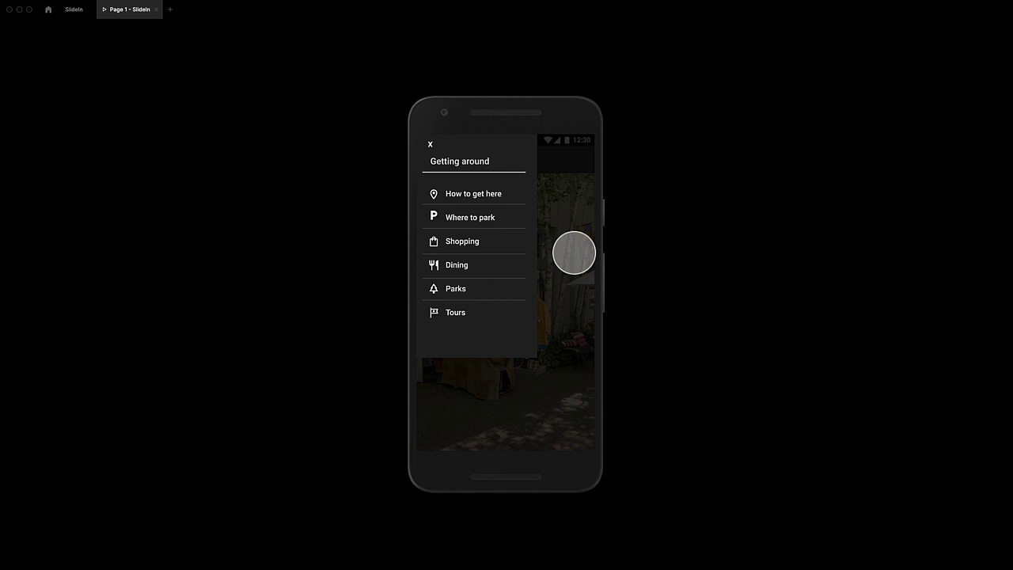